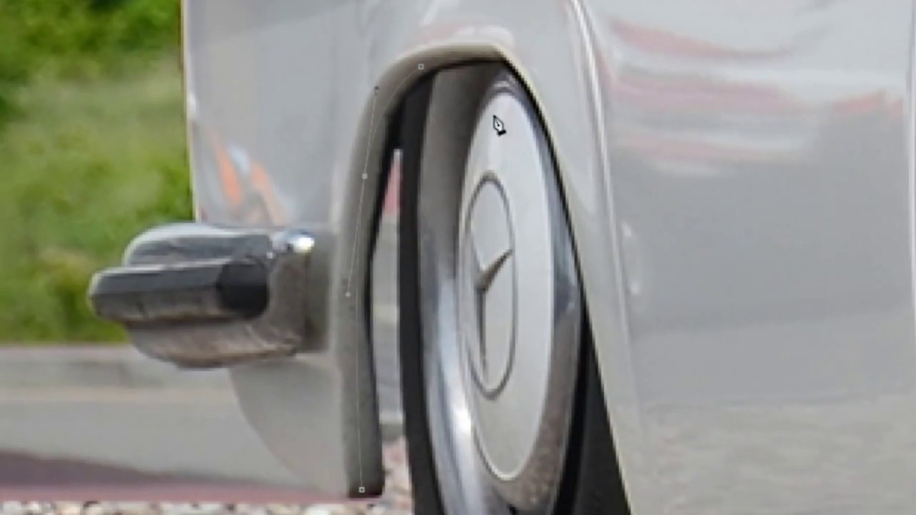
Place Pen anchor points along the fender edge around the front wheel arch.
left_click(557, 175)
scroll(628, 362, "down", 3)
left_click(574, 146)
scroll(639, 384, "down", 3)
left_click(648, 372)
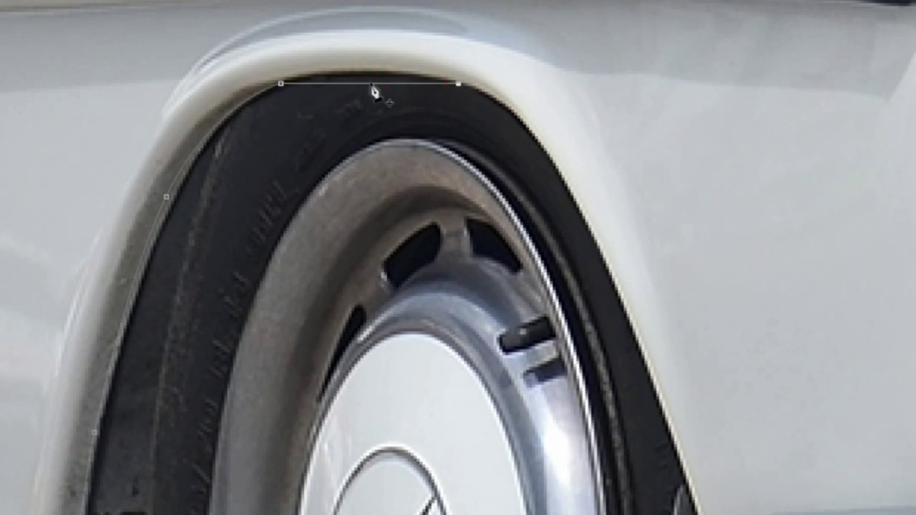
scroll(703, 364, "down", 4)
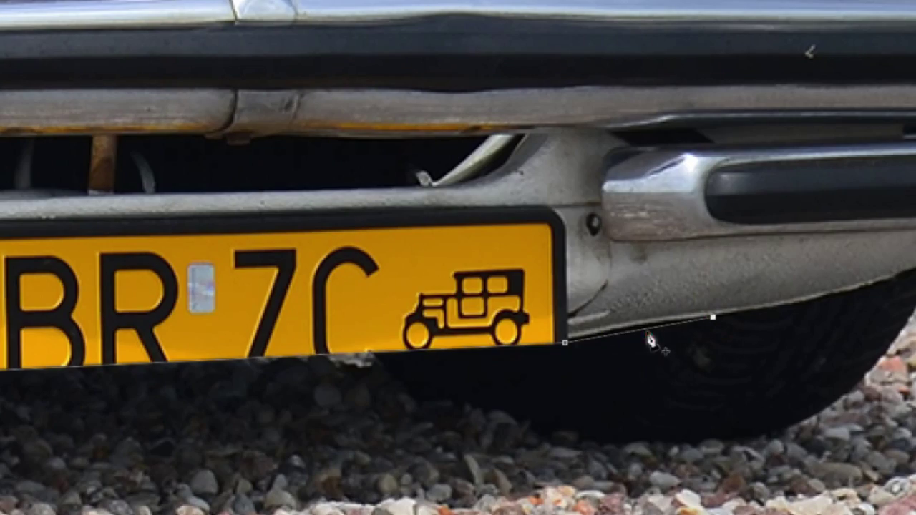
Add a curved Pen anchor along the bumper beside the yellow licence plate.
left_click_drag(568, 435, 667, 444)
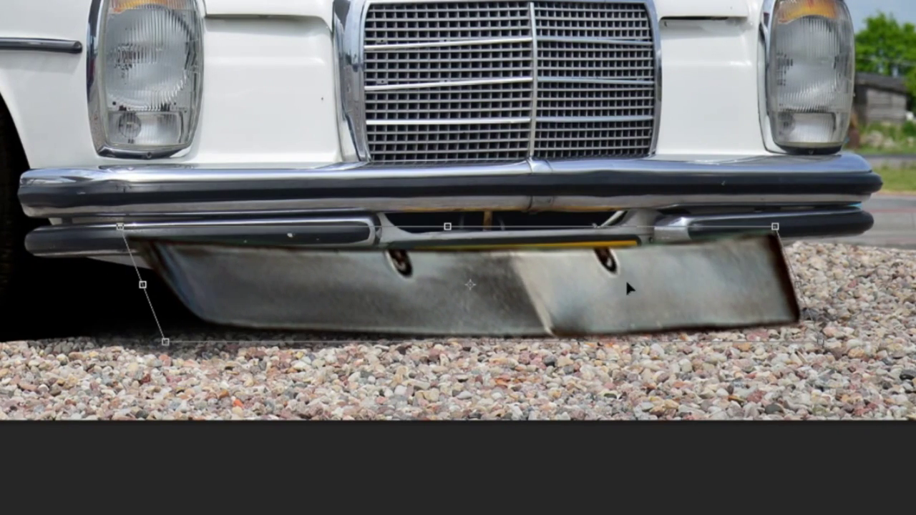
Stretch the lower bumper panel downward with Free Transform and bring up the Skew/Distort options.
left_click_drag(478, 306, 492, 310)
right_click(807, 259)
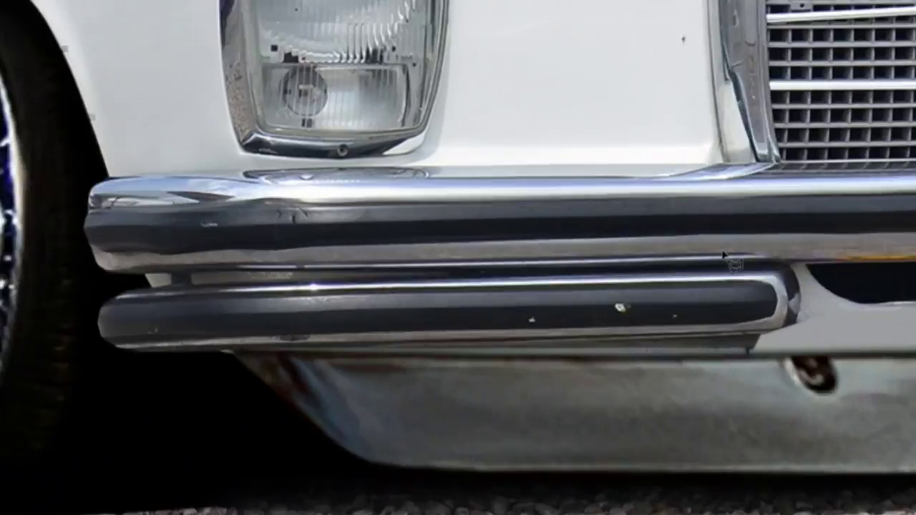
Place the first Polygonal Lasso point on the front bumper edge.
left_click(372, 341)
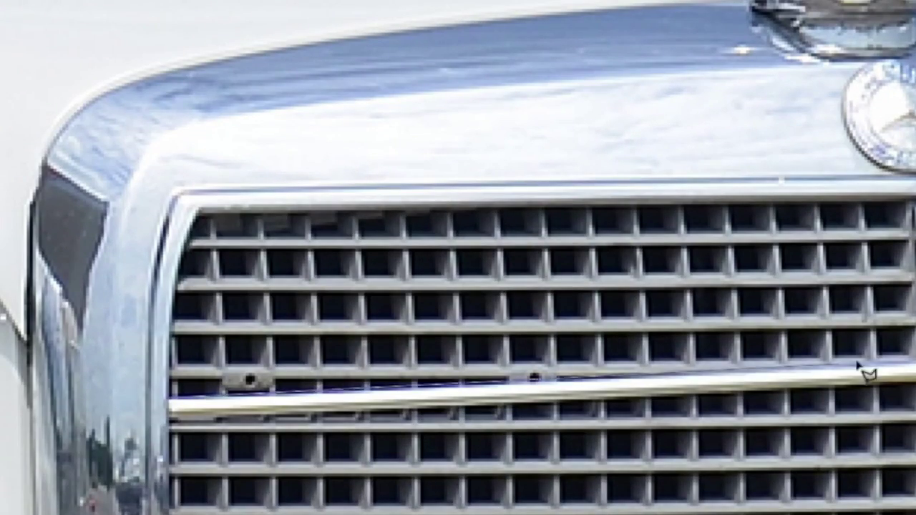
Fill the upper, lower and bottom-strip grille openings with solid black.
left_click(166, 388)
key("alt+BackSpace")
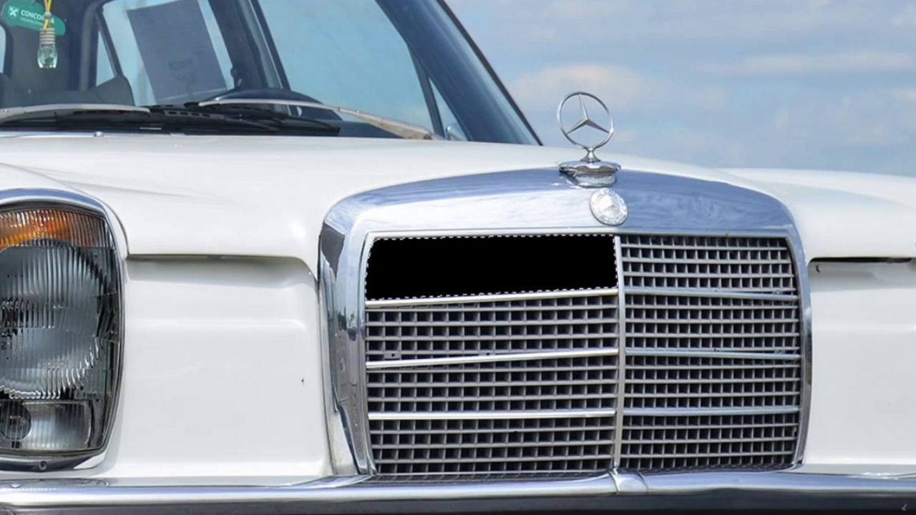
left_click(194, 405)
key("alt+BackSpace")
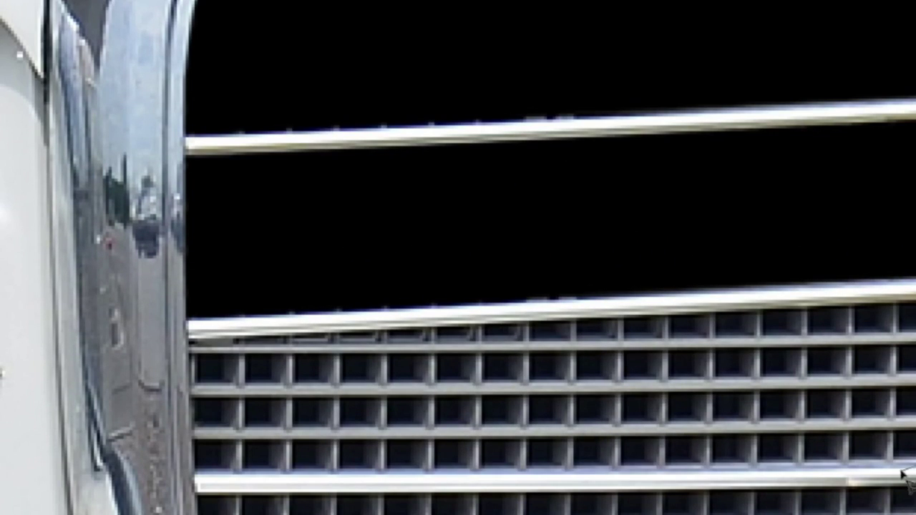
left_click(901, 470)
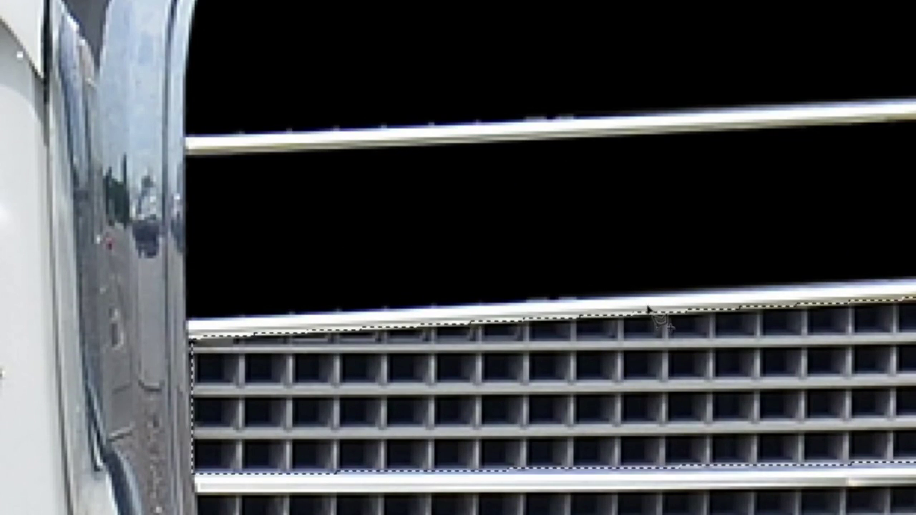
key("alt+BackSpace")
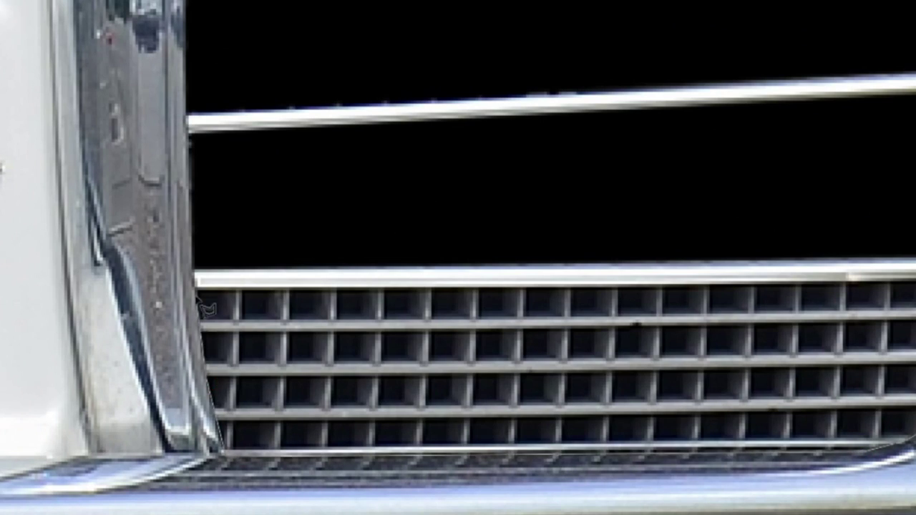
left_click(204, 306)
key("alt+BackSpace")
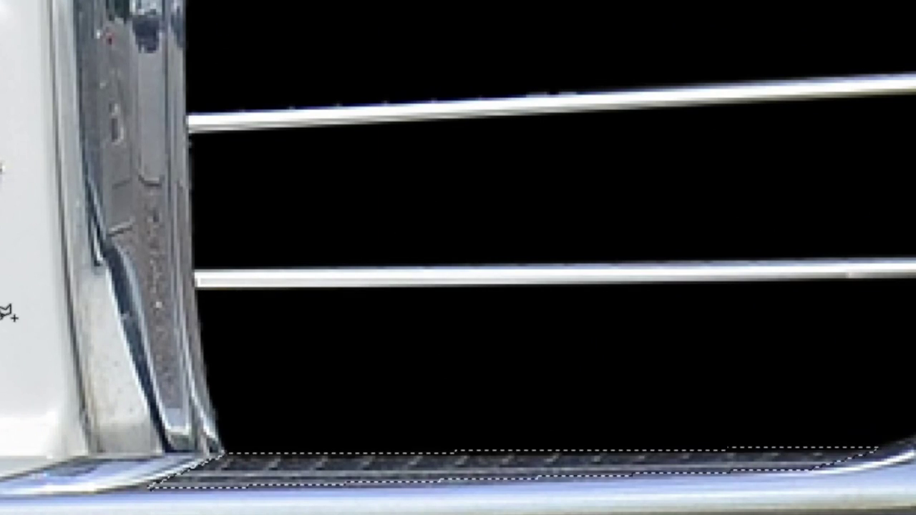
key("alt+BackSpace")
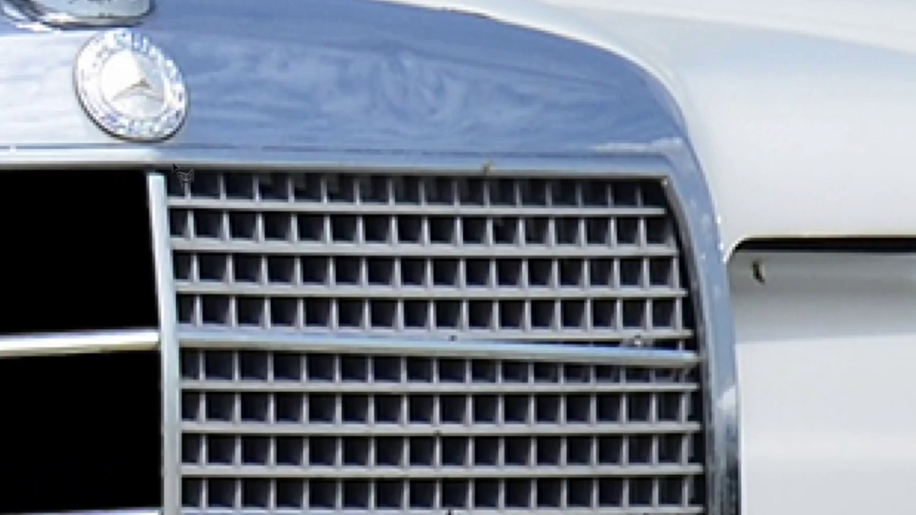
Black out the right upper, middle and bottom-right grille sections between the chrome bars.
left_click(172, 187)
key("alt+BackSpace")
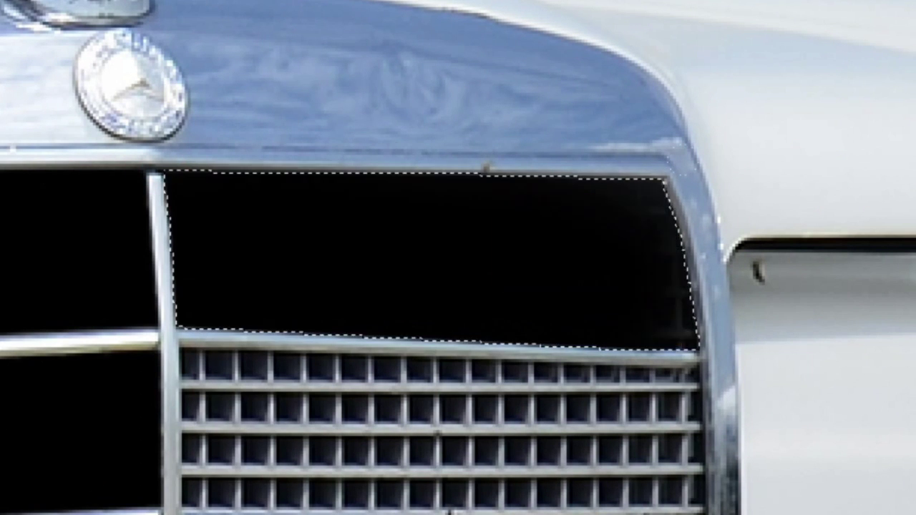
left_click(190, 362)
key("alt+BackSpace")
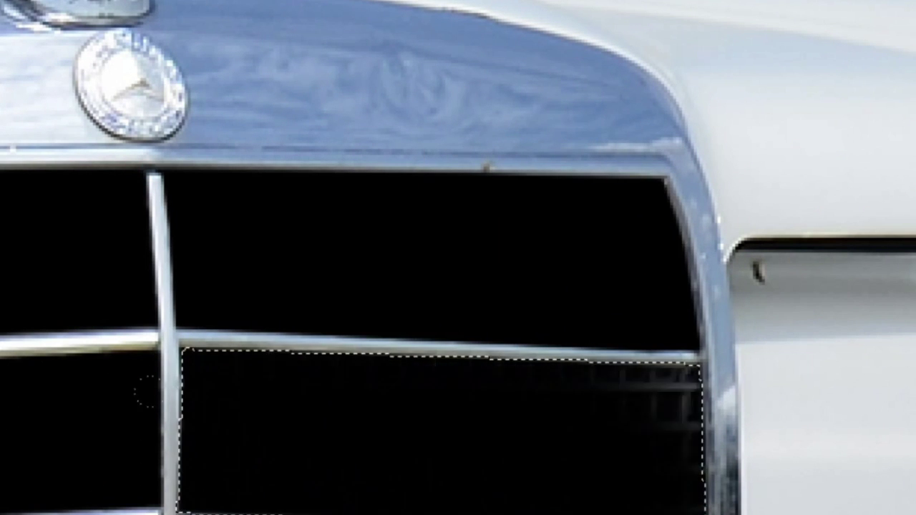
left_click(174, 251)
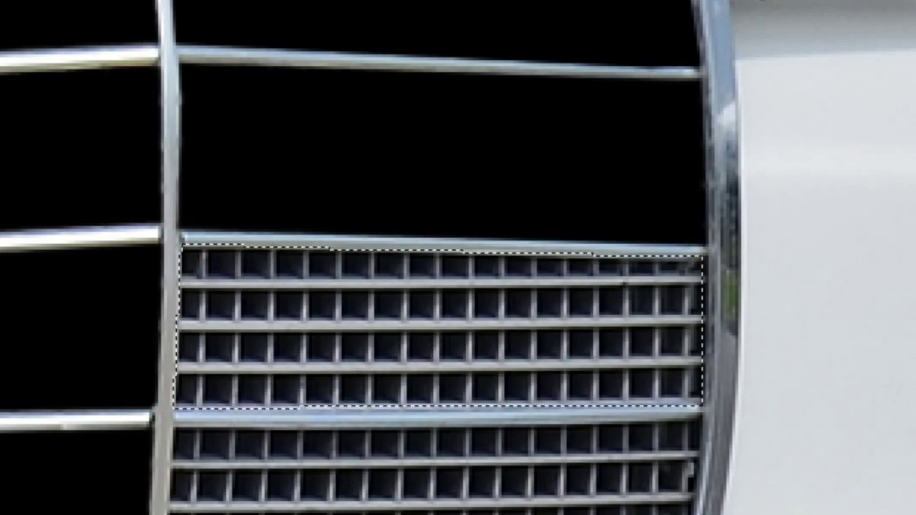
key("alt+BackSpace")
left_click(427, 259)
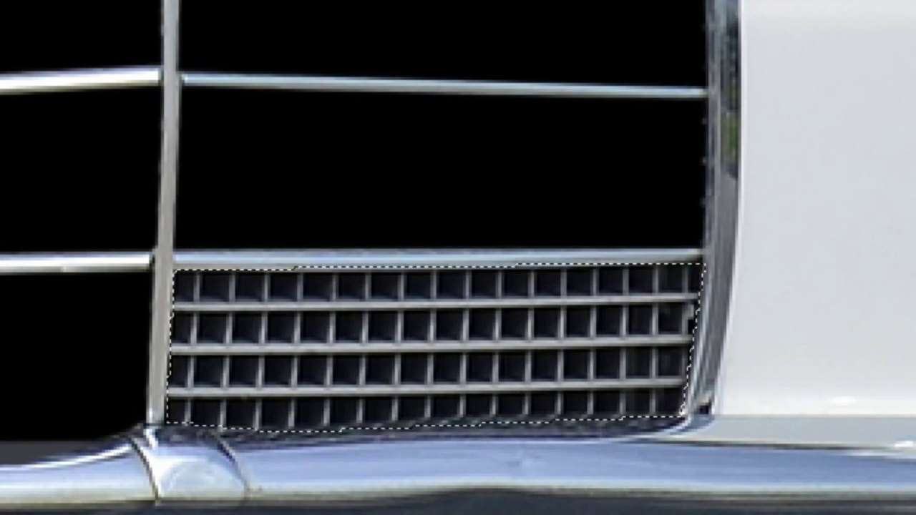
key("alt+BackSpace")
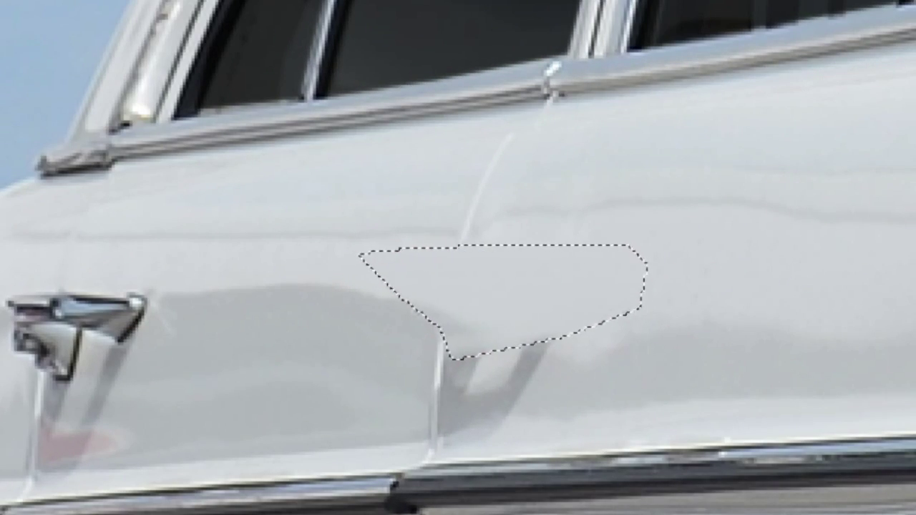
Lasso around the dent on the white door panel.
left_click_drag(517, 409, 378, 299)
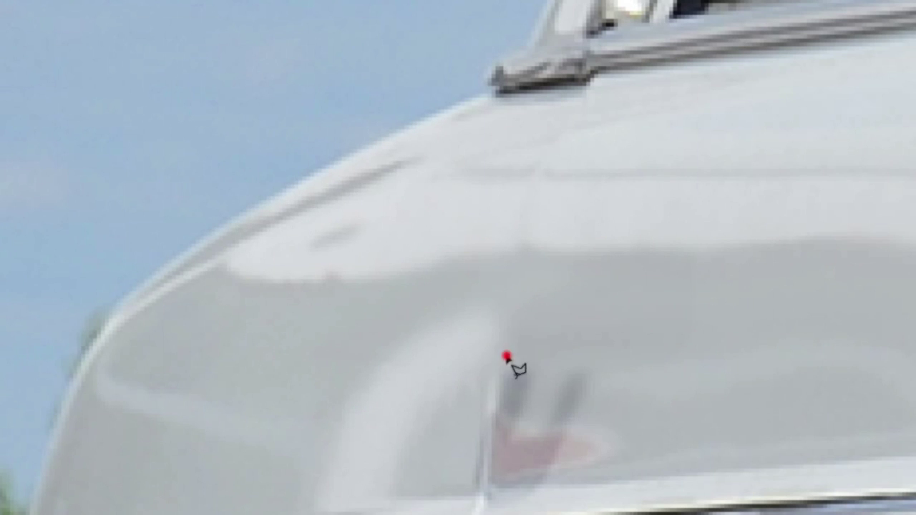
Lasso the crease at the front door edge beside the fender.
left_click_drag(506, 491, 509, 355)
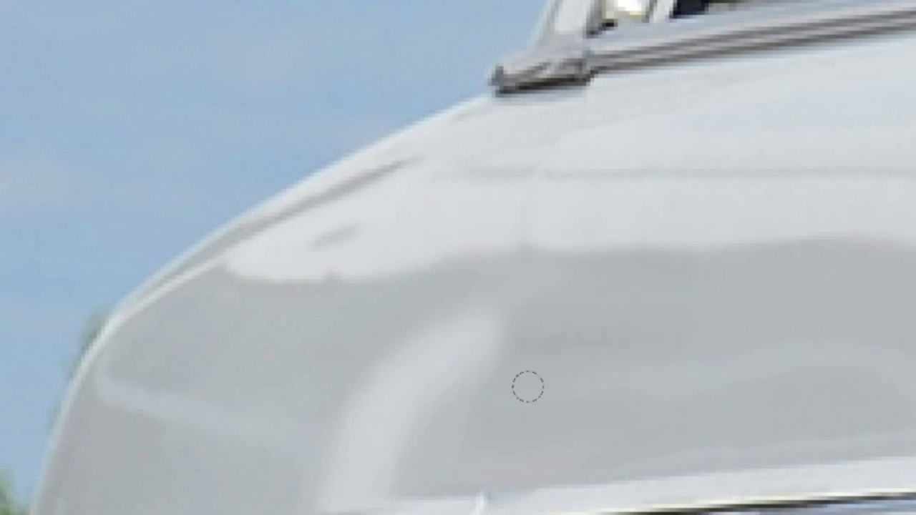